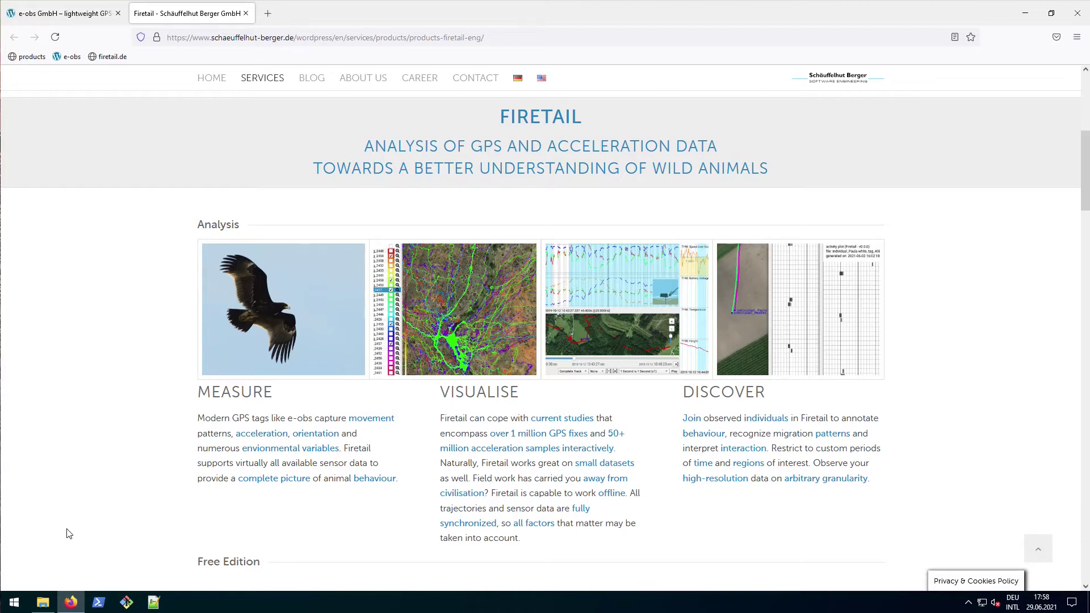
Bring up the e-obs tutorials folder containing logger.bin and move its window aside.
{"action": "left_click", "coordinate": [43, 603]}
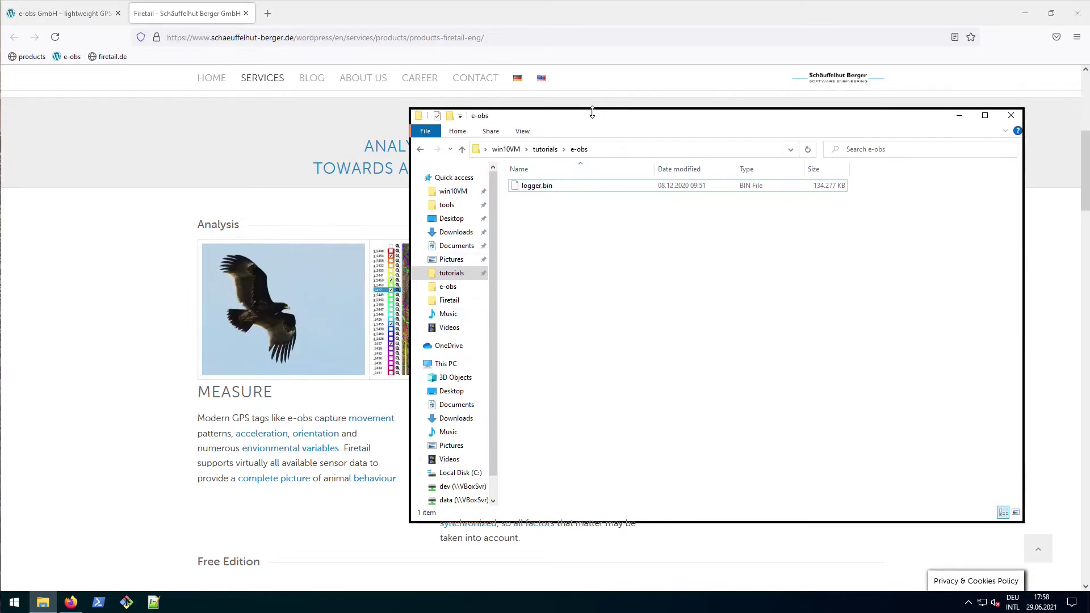
{"action": "left_click_drag", "start_coordinate": [604, 115], "coordinate": [283, 123]}
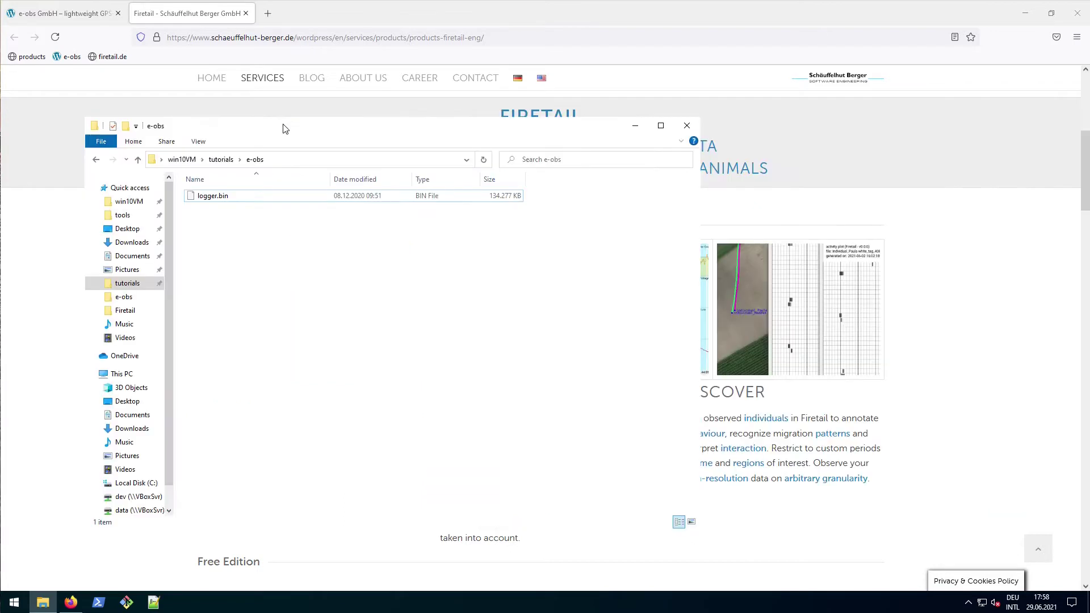
{"action": "left_click", "coordinate": [57, 16]}
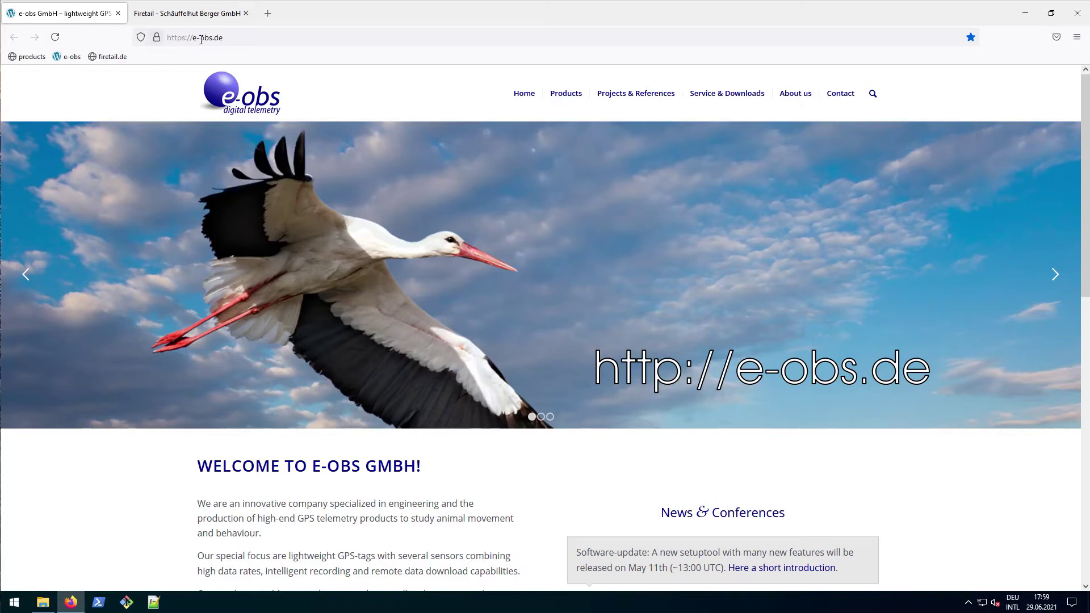
{"action": "left_click_drag", "start_coordinate": [228, 37], "coordinate": [167, 37]}
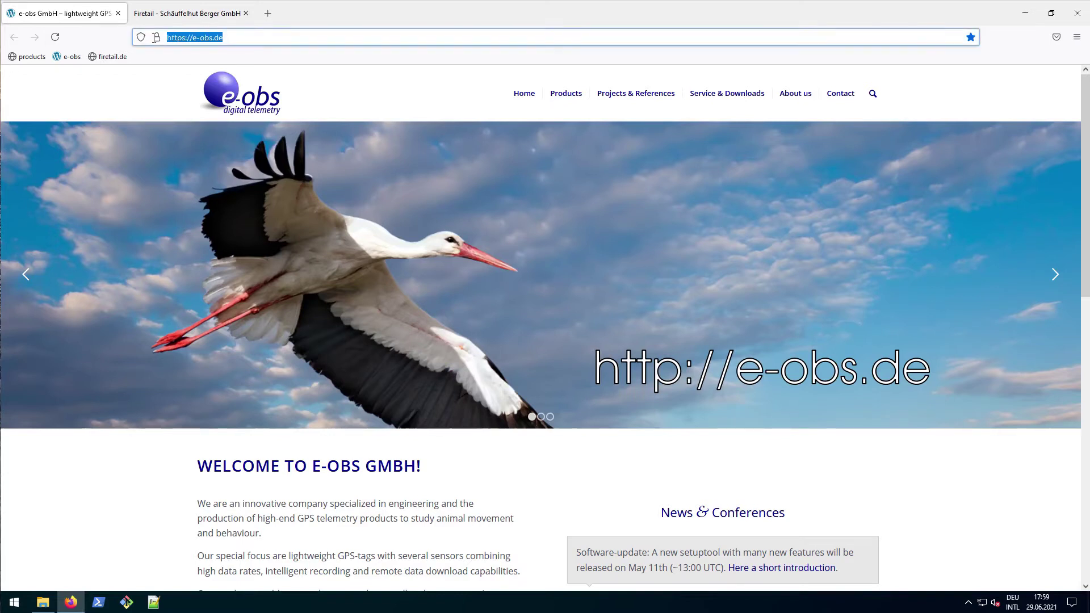
{"action": "left_click", "coordinate": [228, 38]}
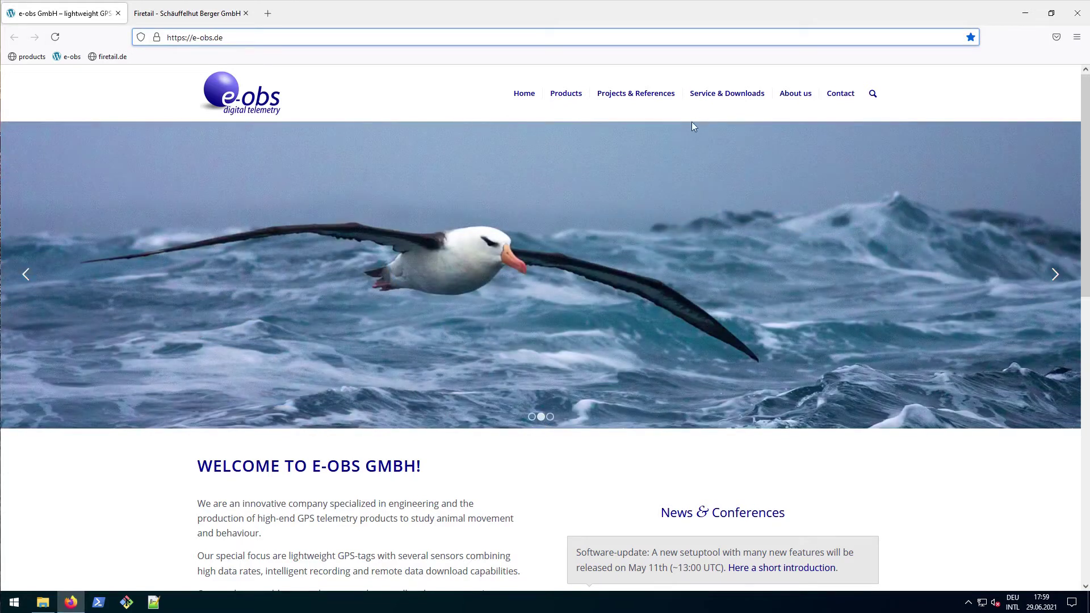
{"action": "key", "text": "Return"}
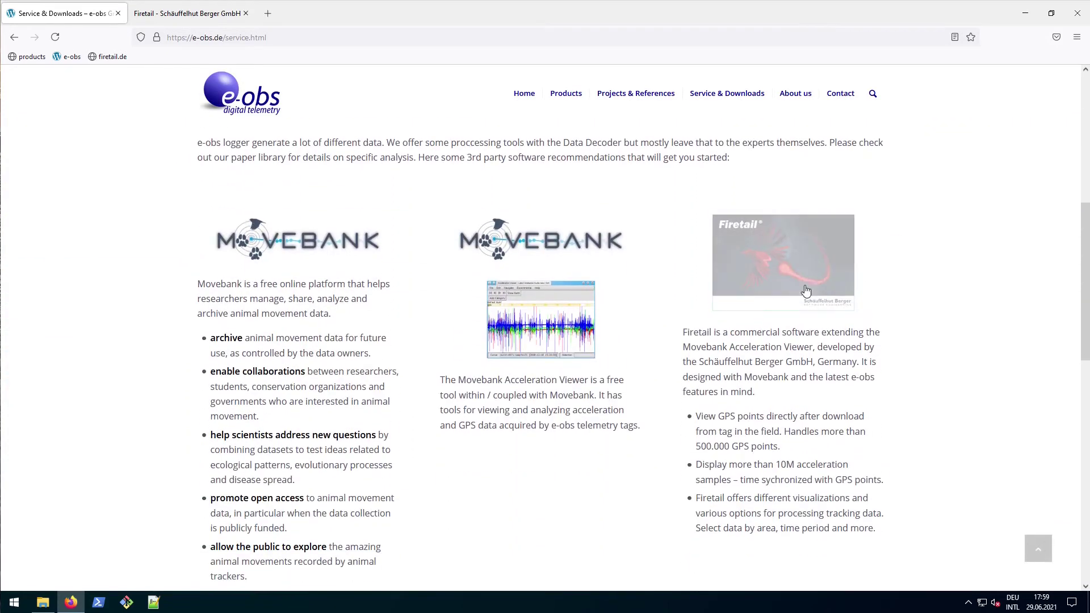
Download the Windows build decoder-v14-win64.exe from the Data Decoder section and save the zip file.
{"action": "scroll", "coordinate": [563, 352], "scroll_direction": "down", "scroll_amount": 7}
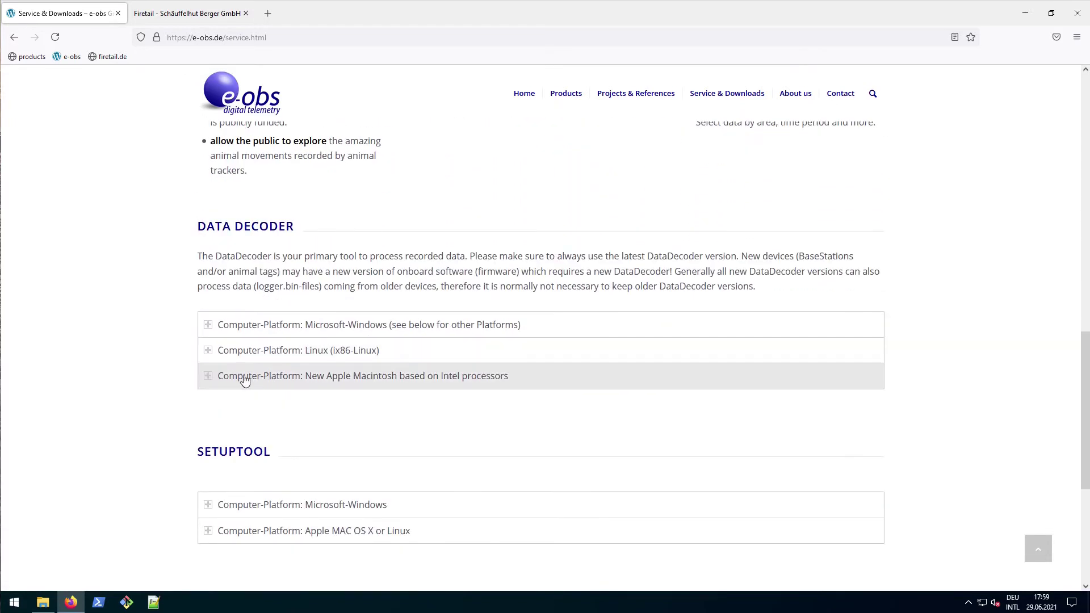
{"action": "left_click", "coordinate": [208, 326]}
{"action": "scroll", "coordinate": [248, 385], "scroll_direction": "down", "scroll_amount": 5}
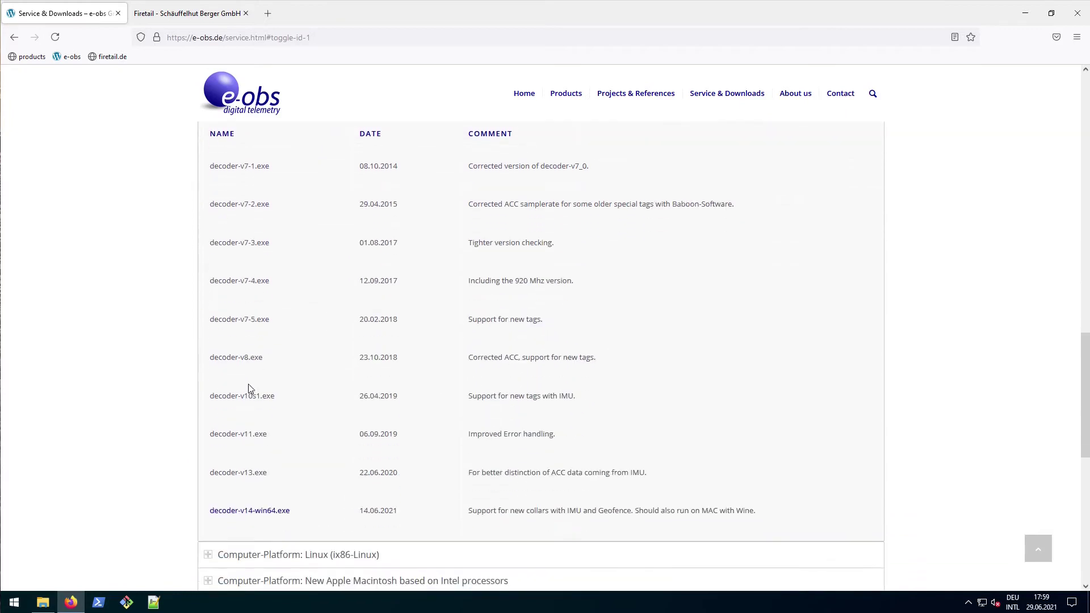
{"action": "left_click", "coordinate": [261, 442]}
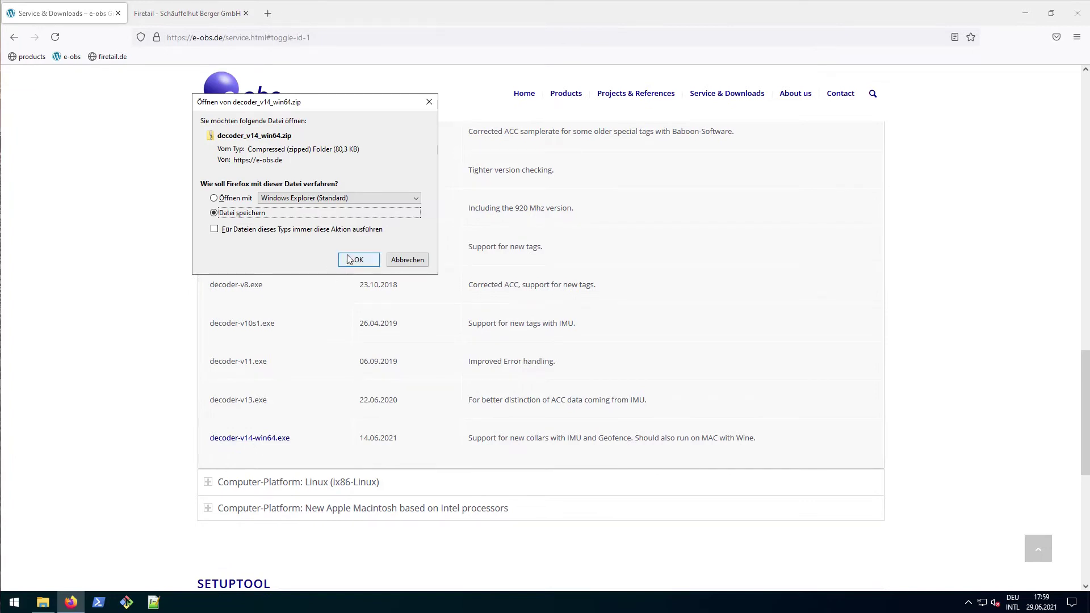
{"action": "left_click", "coordinate": [351, 261]}
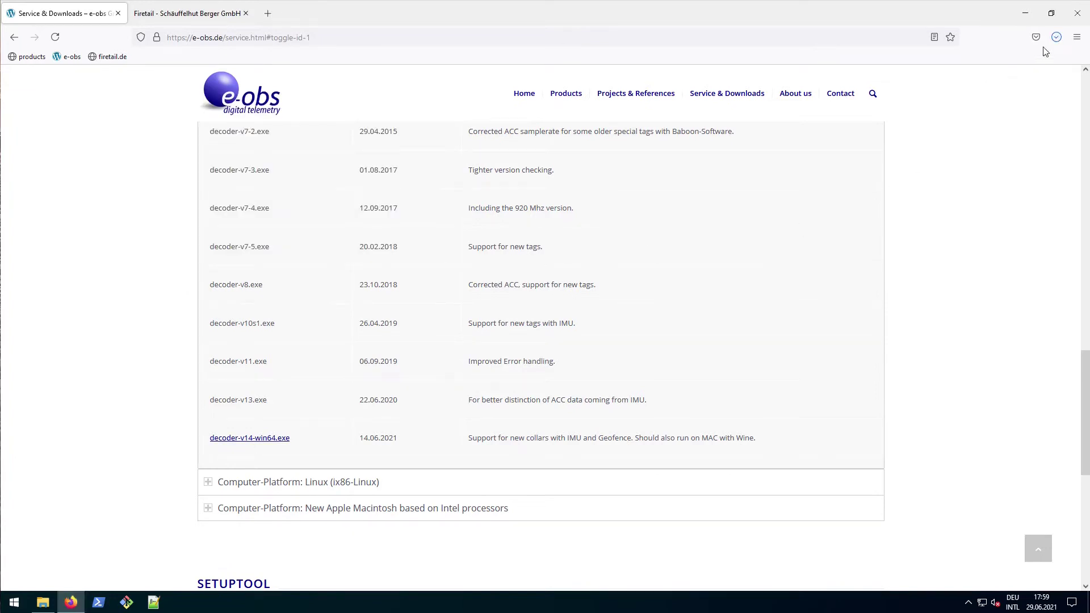
Copy decoder_v14_win64.exe out of the downloaded zip archive into the tutorials\e-obs folder.
{"action": "left_click", "coordinate": [1055, 38]}
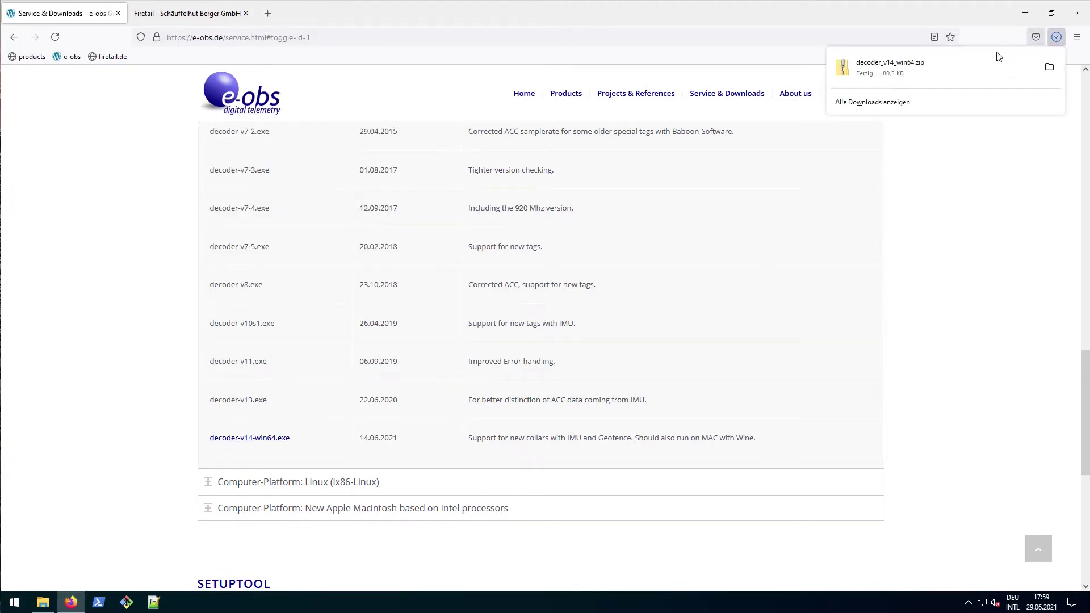
{"action": "left_click", "coordinate": [1046, 73]}
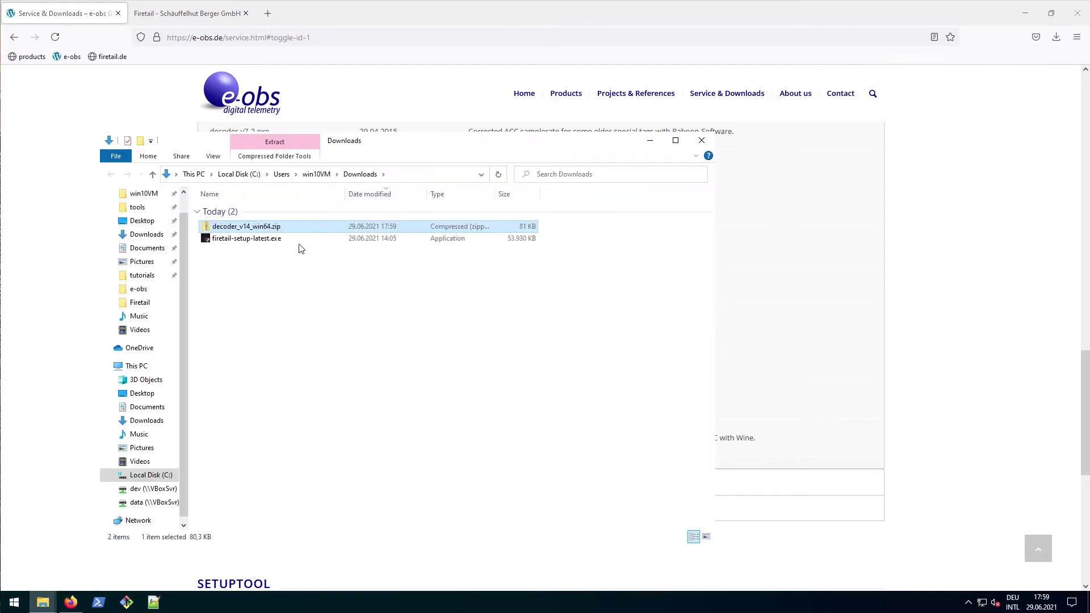
{"action": "double_click", "coordinate": [247, 226]}
{"action": "left_click", "coordinate": [247, 214]}
{"action": "key", "text": "ctrl+c"}
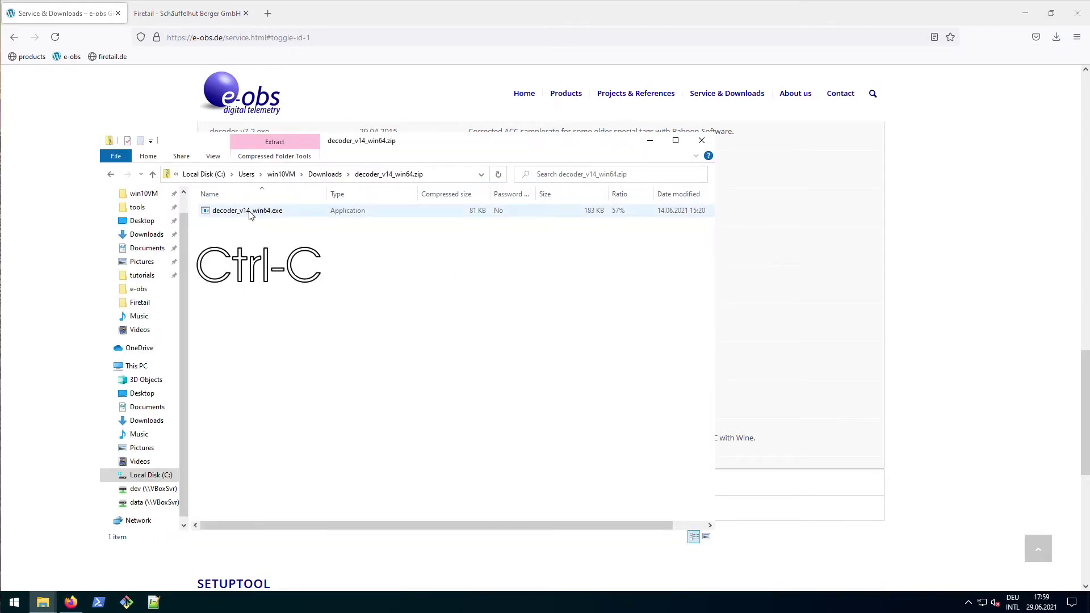
{"action": "left_click", "coordinate": [248, 213]}
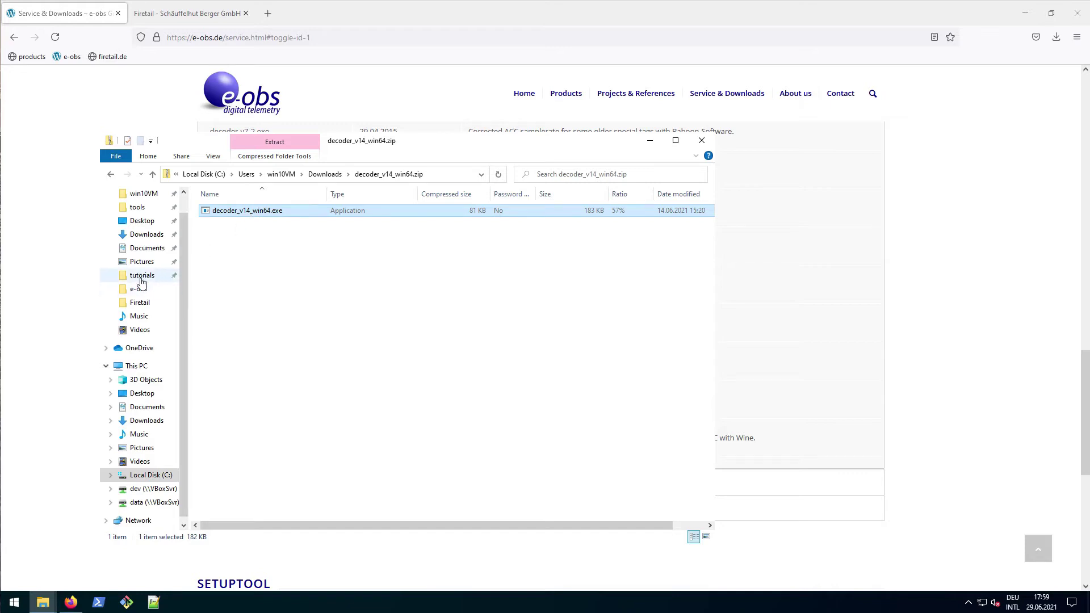
{"action": "left_click", "coordinate": [142, 282]}
{"action": "double_click", "coordinate": [223, 213]}
{"action": "key", "text": "ctrl+v"}
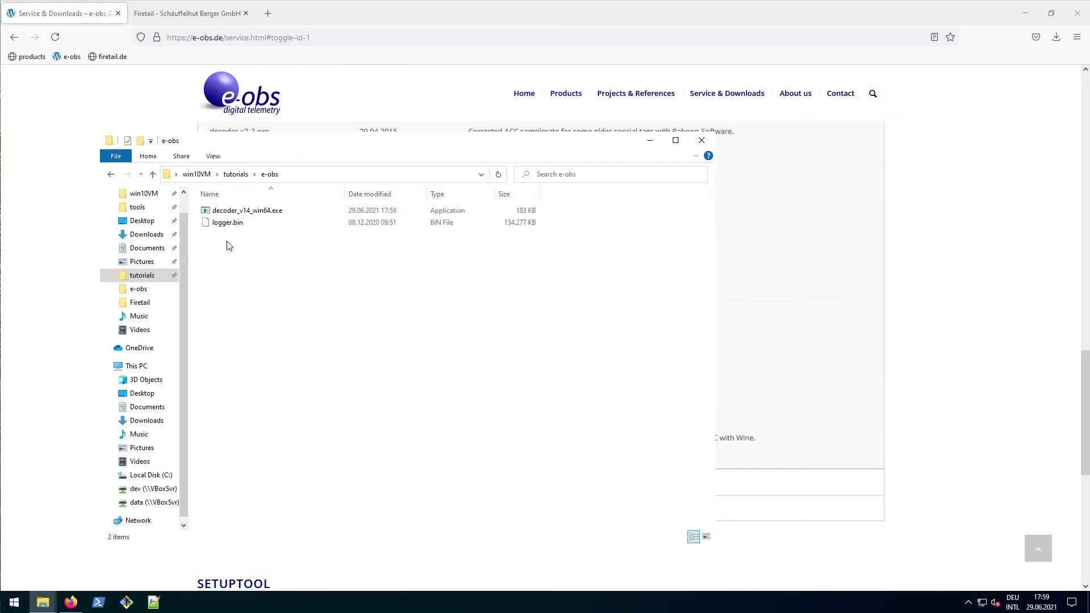
Launch decoder_v14_win64.exe from the e-obs folder, allowing it to run despite the SmartScreen protection.
{"action": "double_click", "coordinate": [256, 212]}
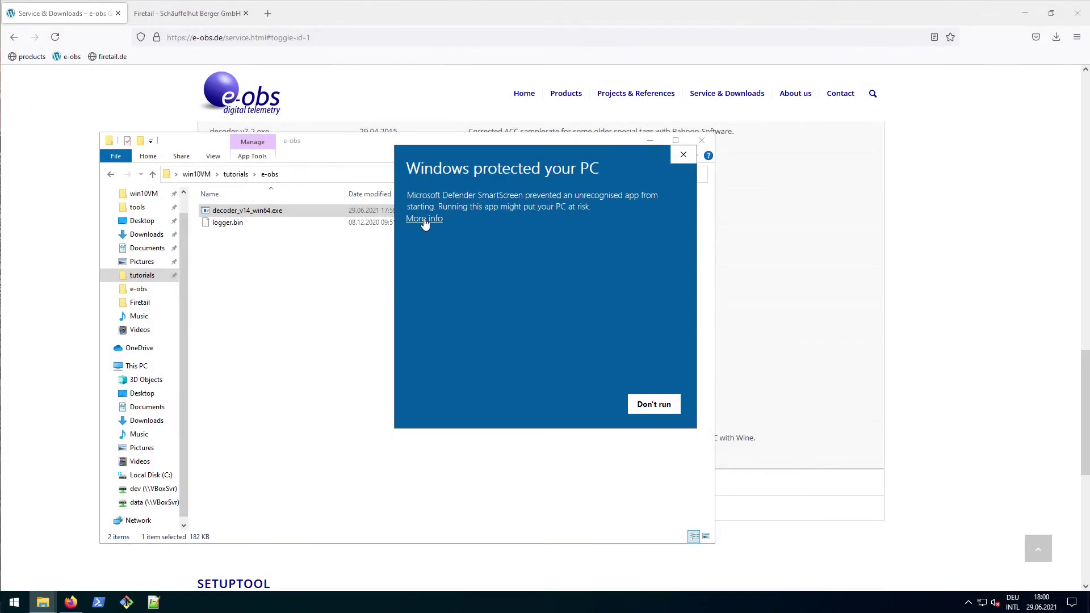
{"action": "left_click", "coordinate": [424, 221]}
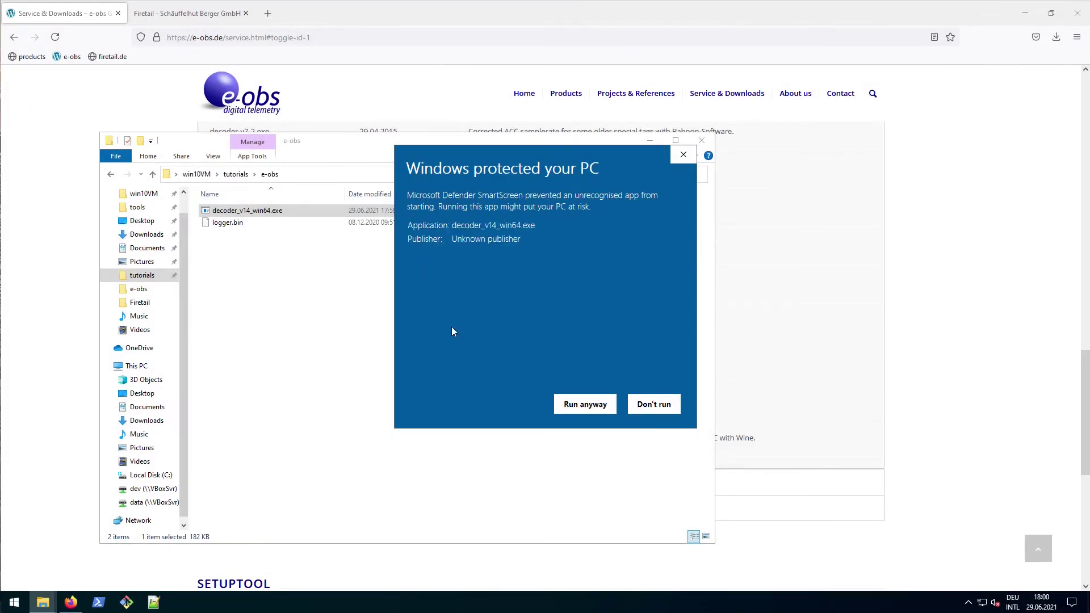
{"action": "left_click", "coordinate": [590, 407]}
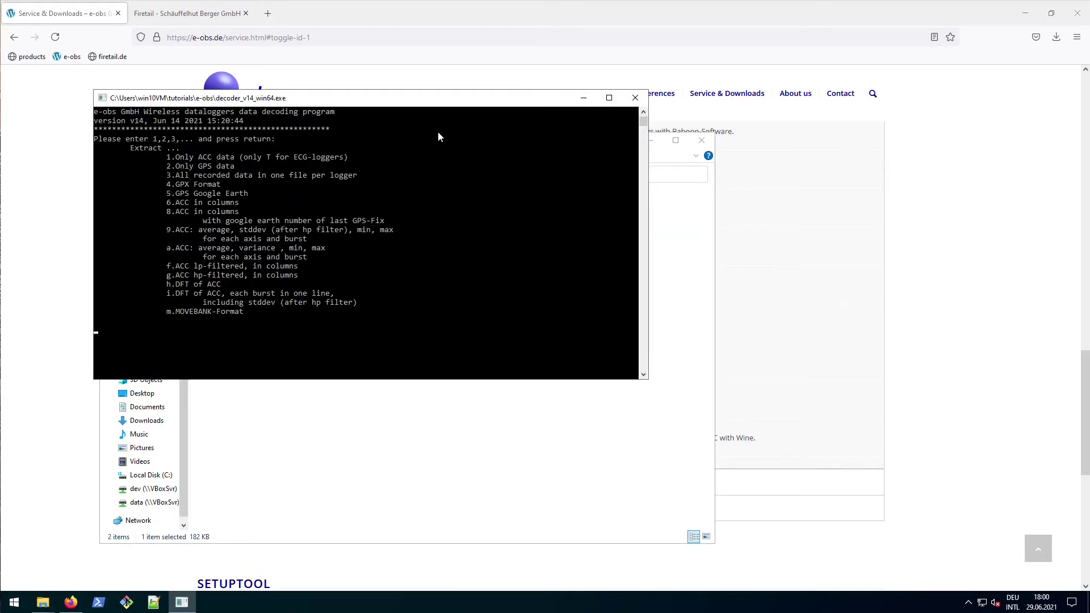
Decode the logger data in MOVEBANK format with option m and exit the decoder when it finishes.
{"action": "left_click_drag", "start_coordinate": [424, 102], "coordinate": [513, 152]}
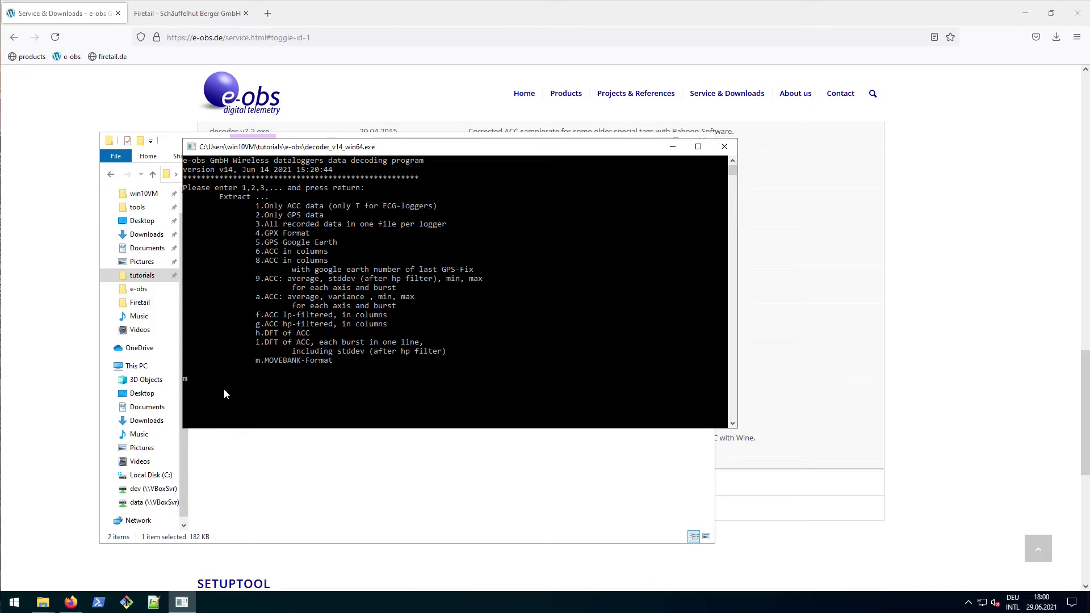
{"action": "type", "text": "m"}
{"action": "key", "text": "Return"}
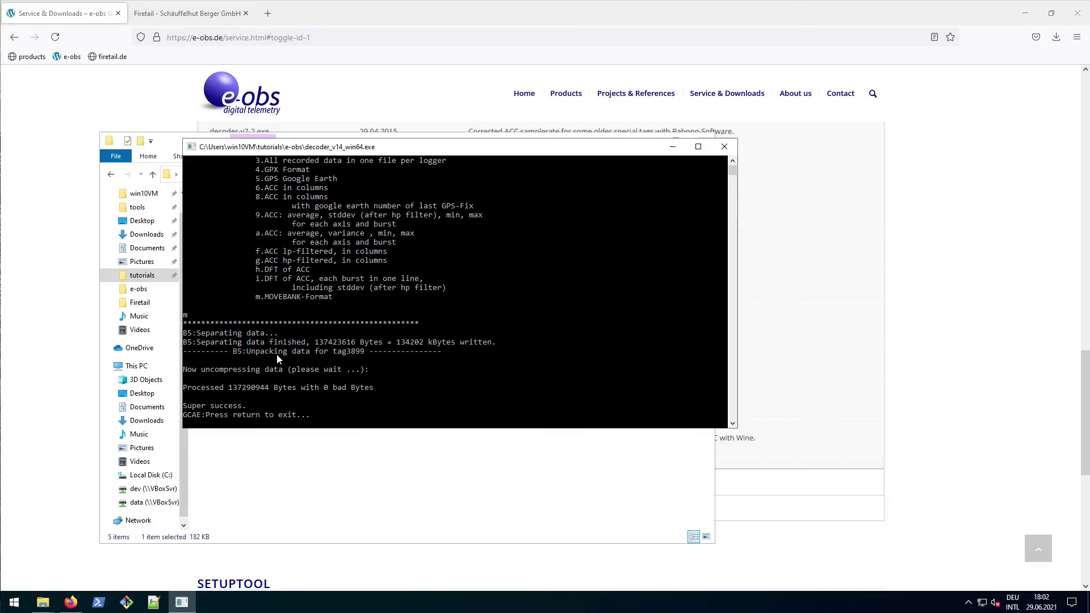
{"action": "key", "text": "Return"}
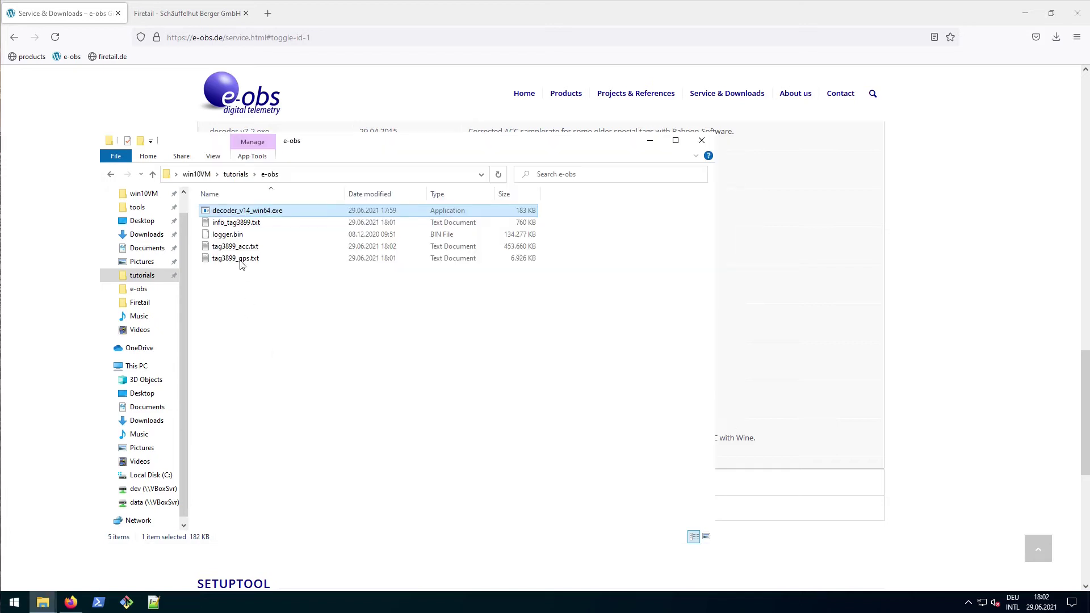
{"action": "key", "text": "ctrl"}
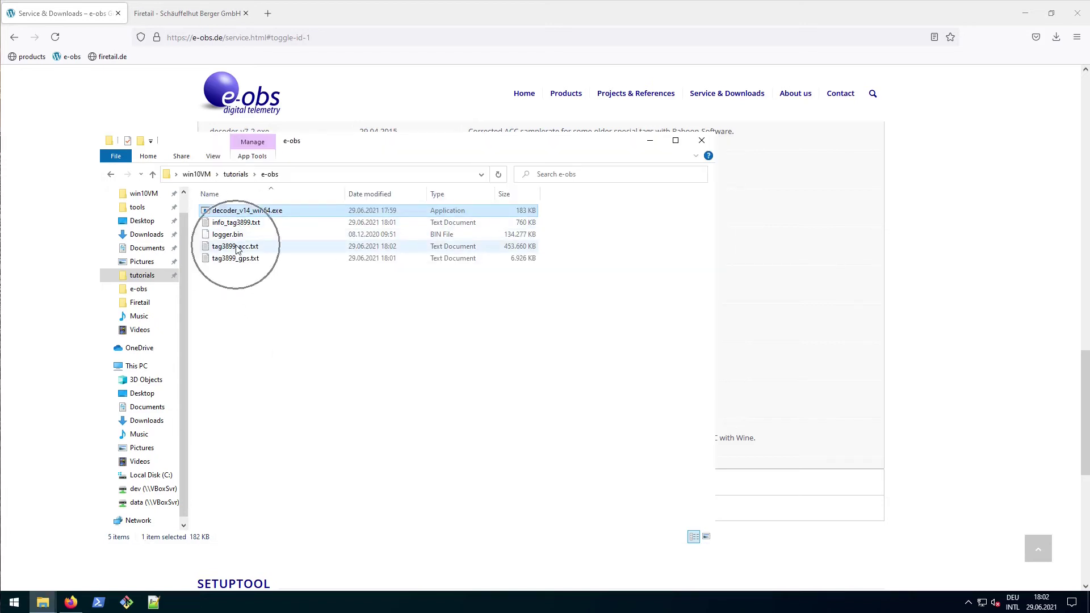
{"action": "key", "text": "ctrl"}
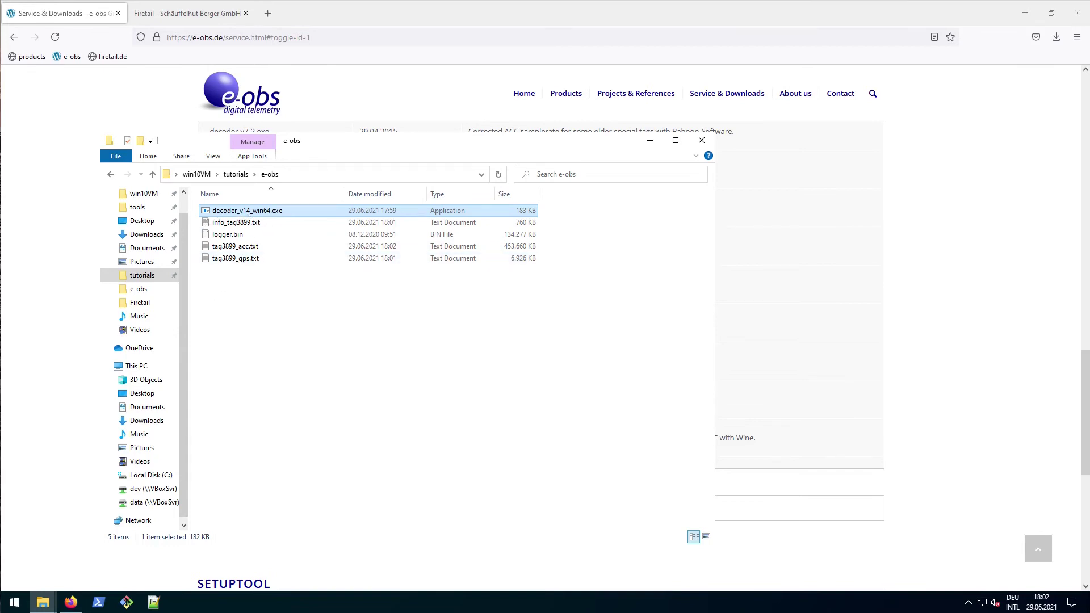
Find and start the Firetail application, allowing it to make changes to the device.
{"action": "left_click", "coordinate": [13, 603]}
{"action": "type", "text": "firet"}
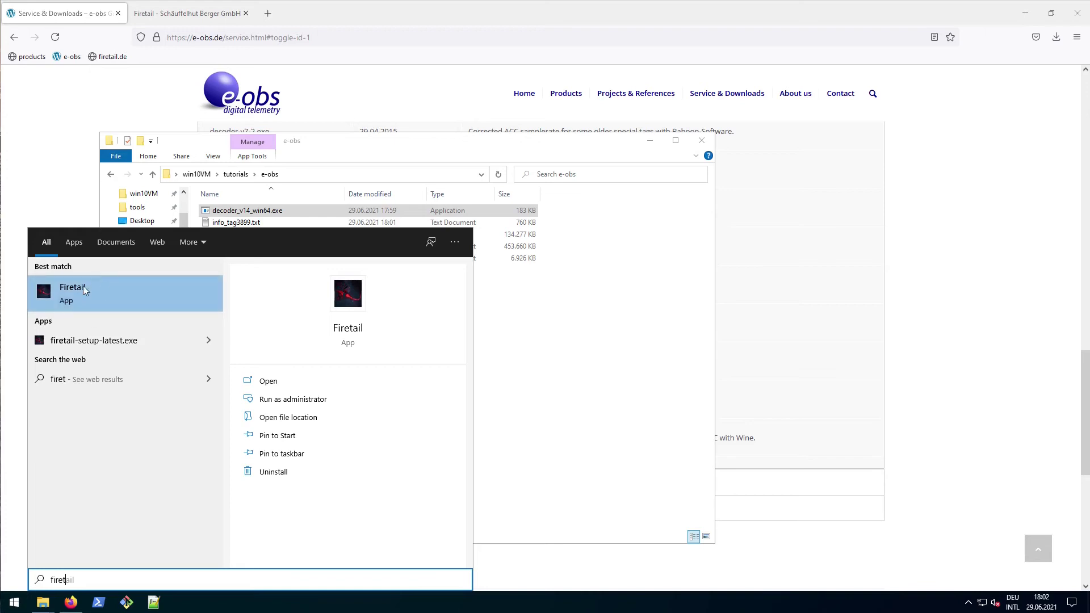
{"action": "left_click", "coordinate": [79, 295]}
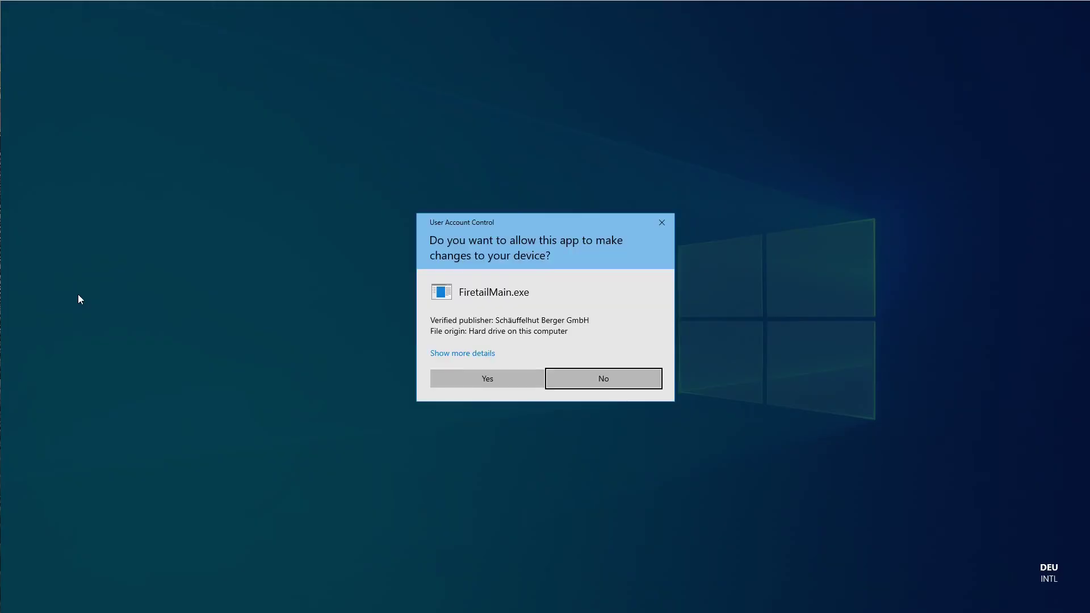
{"action": "left_click", "coordinate": [452, 379]}
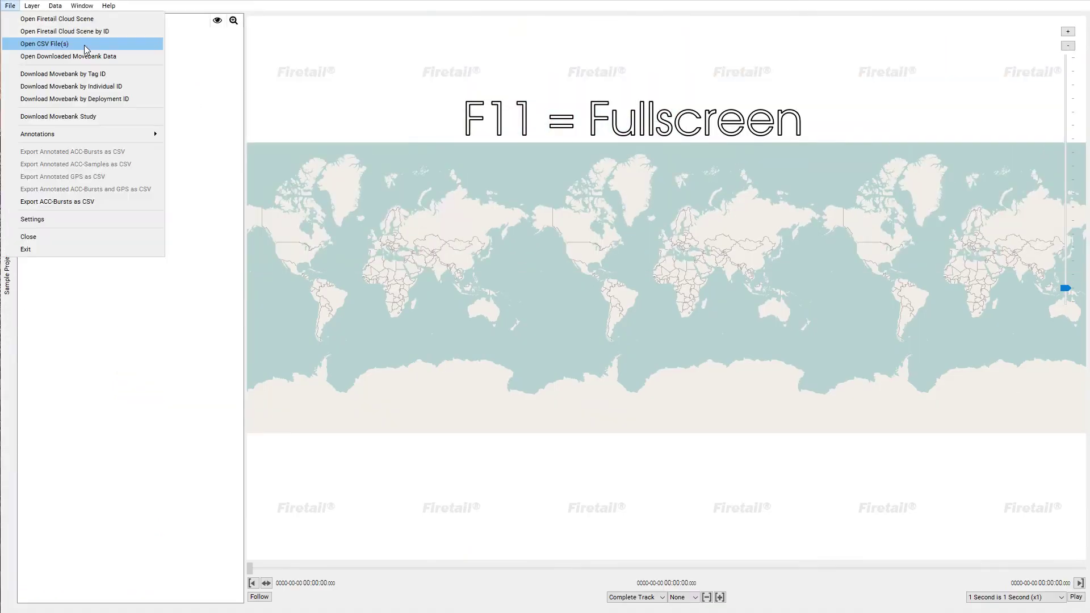
Try to open tag3899_gps.txt from the e-obs folder as a CSV file.
{"action": "left_click", "coordinate": [84, 46]}
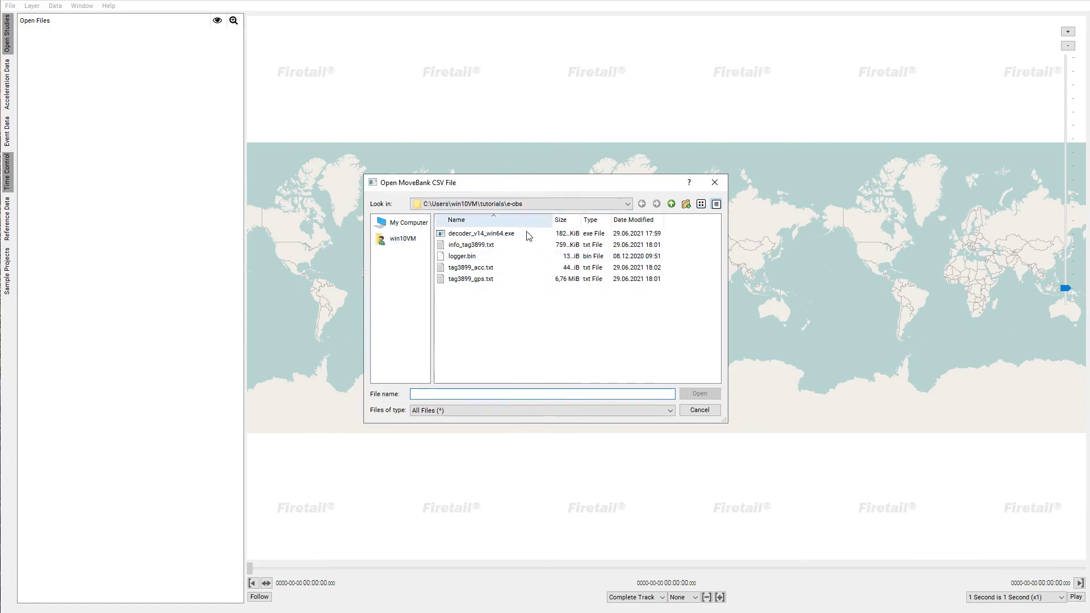
{"action": "left_click", "coordinate": [470, 280]}
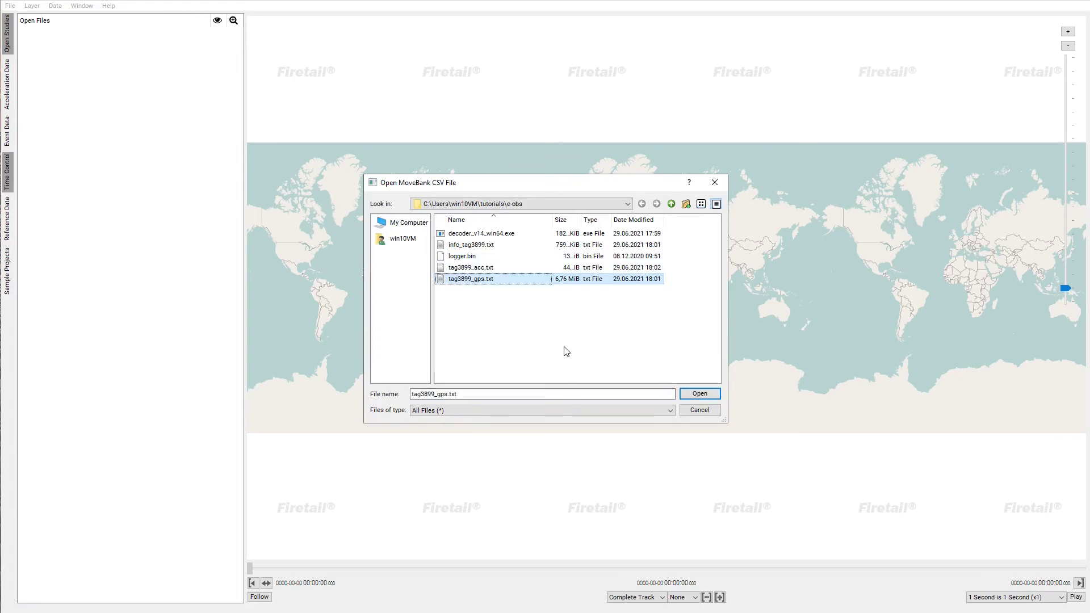
{"action": "left_click", "coordinate": [697, 398]}
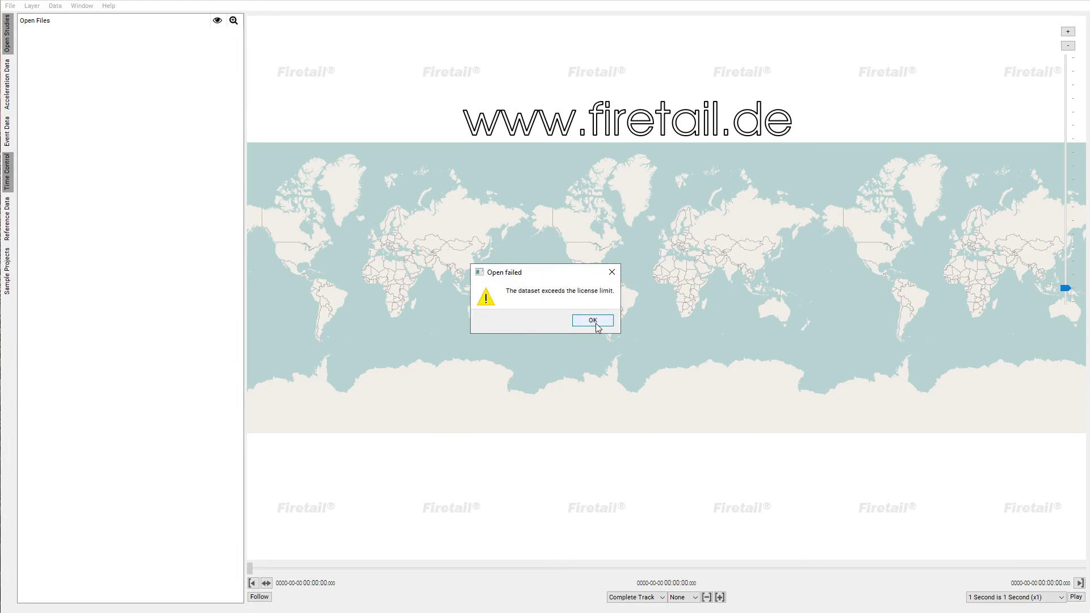
{"action": "left_click", "coordinate": [593, 322]}
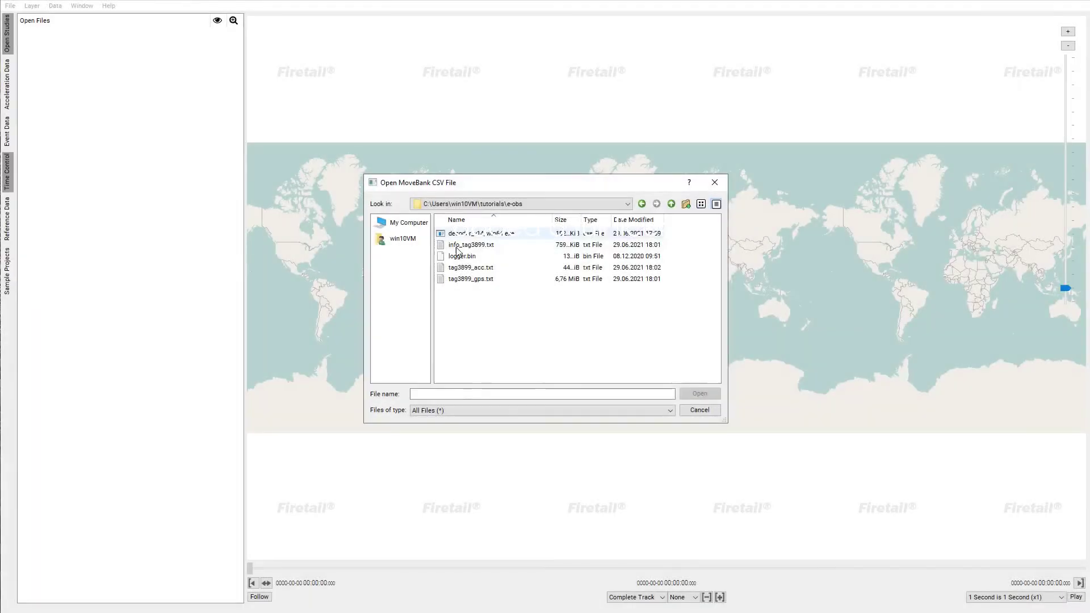
Load the decoded GPS file tag3899_gps.txt into the empty project.
{"action": "left_click", "coordinate": [471, 279]}
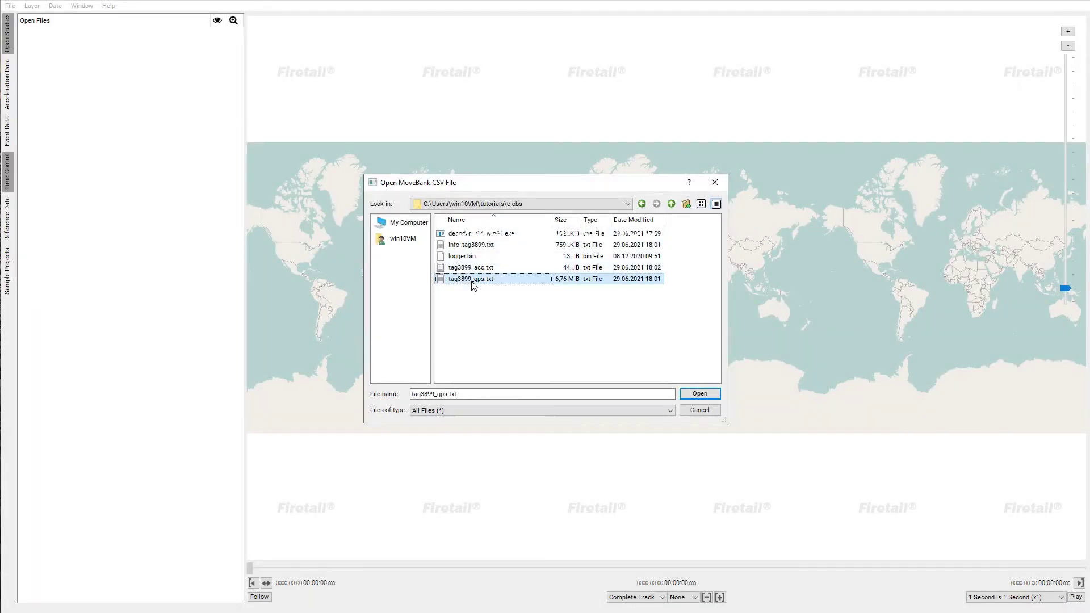
{"action": "left_click", "coordinate": [699, 396]}
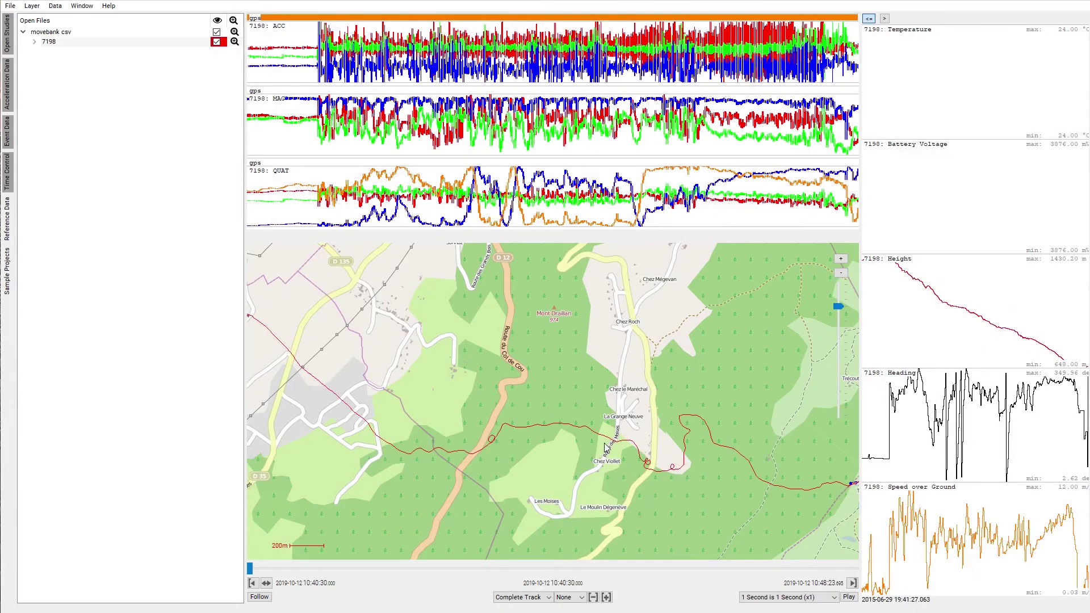
Place the time cursor on a track point west of Route des Moises and start playback at x1 speed.
{"action": "scroll", "coordinate": [608, 438], "scroll_direction": "up", "scroll_amount": 4}
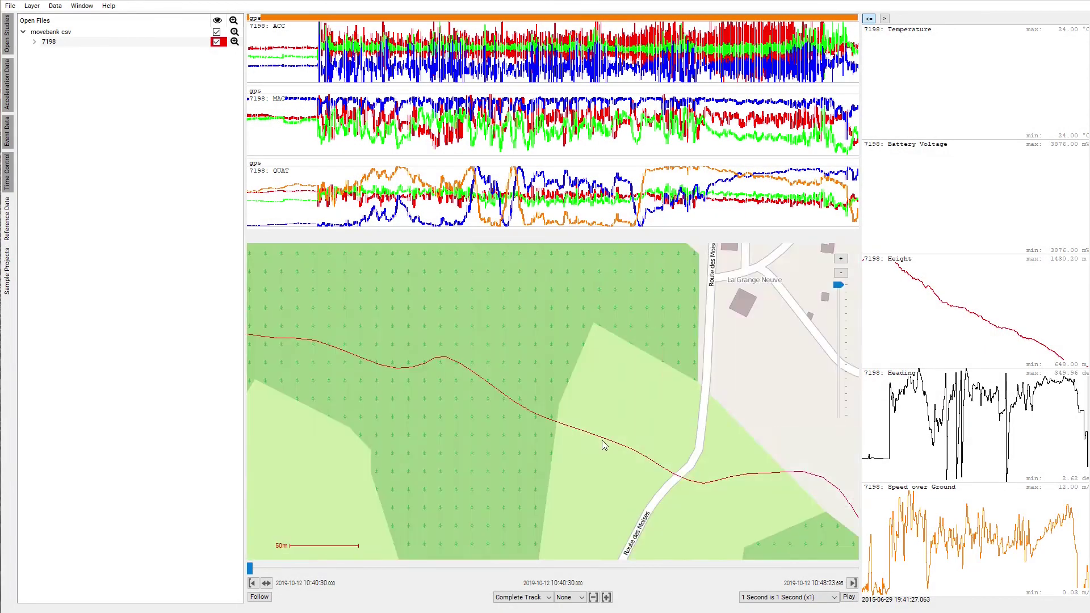
{"action": "left_click", "coordinate": [564, 427]}
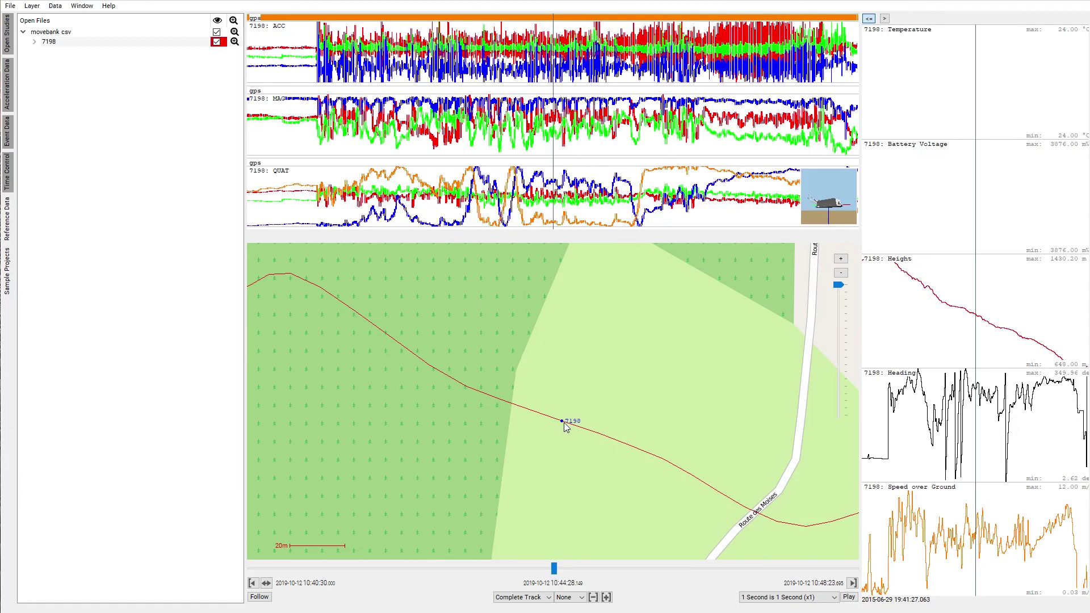
{"action": "left_click", "coordinate": [849, 598]}
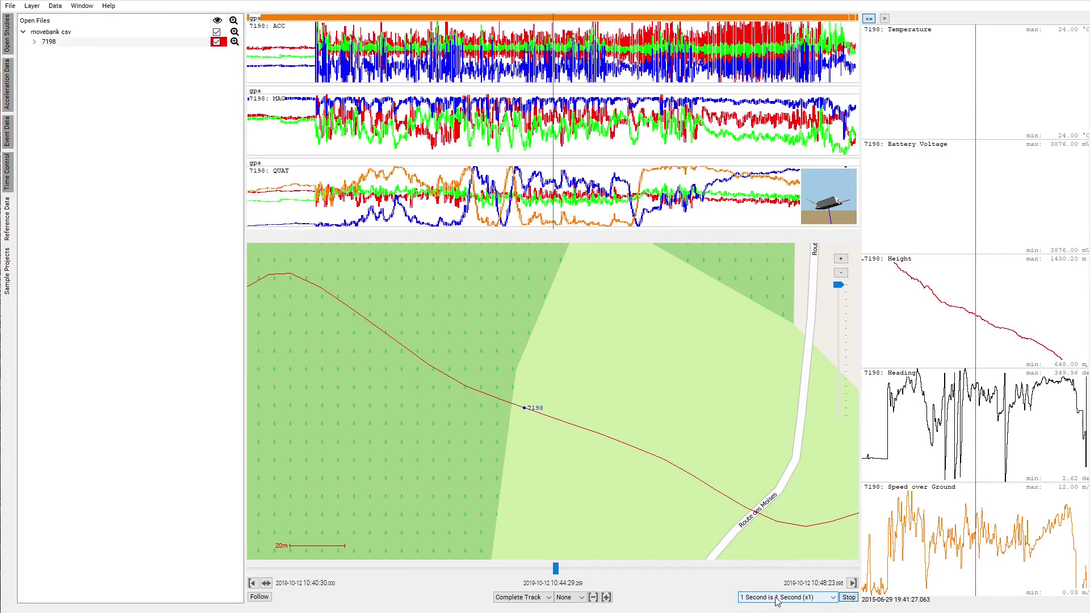